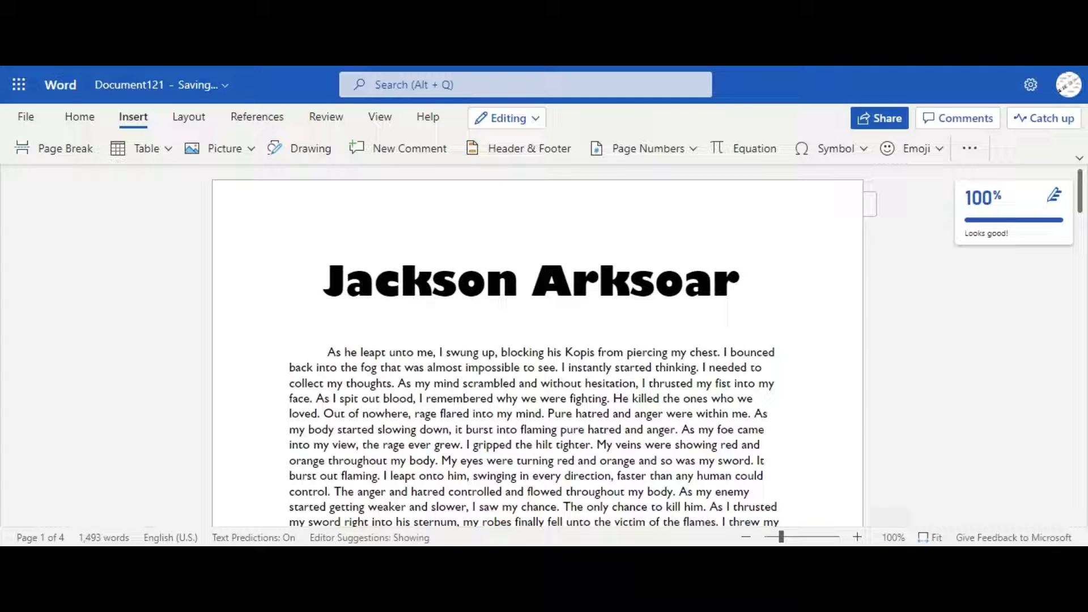
Scroll to the end of page 1's text and open the Insert Picture source list
scroll(537, 345, down, 5)
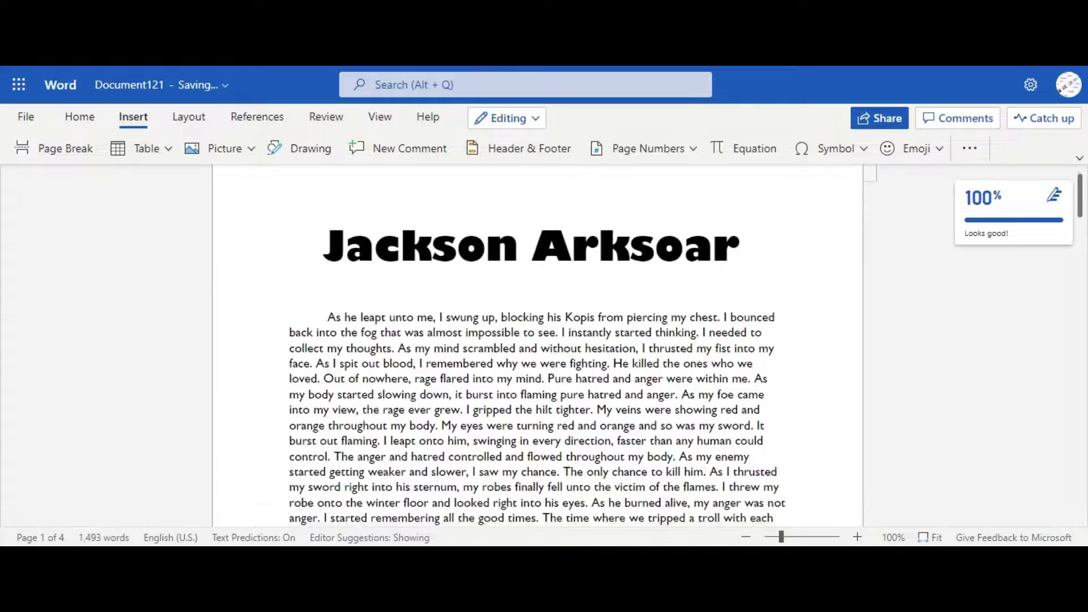
scroll(537, 346, down, 1)
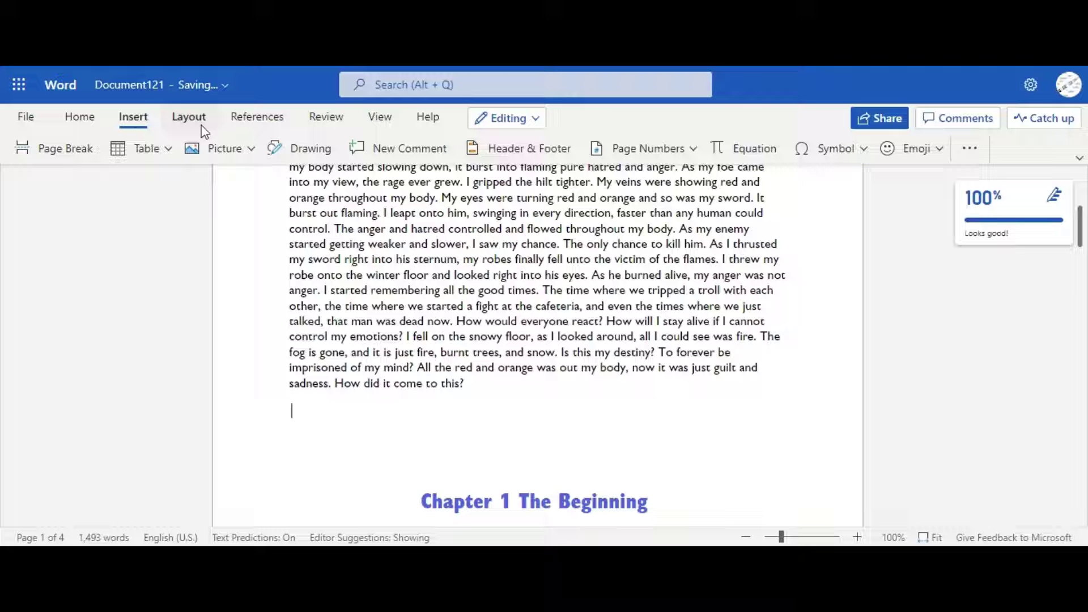
click(252, 150)
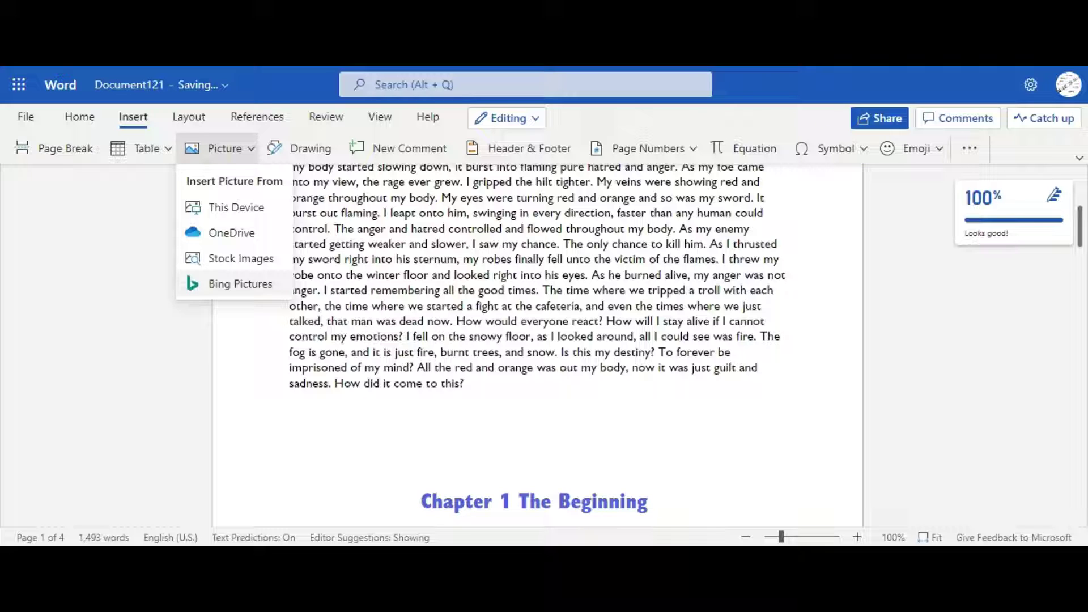
Search Bing Pictures for 'Burning forest' and insert the first smoky forest photo
click(255, 283)
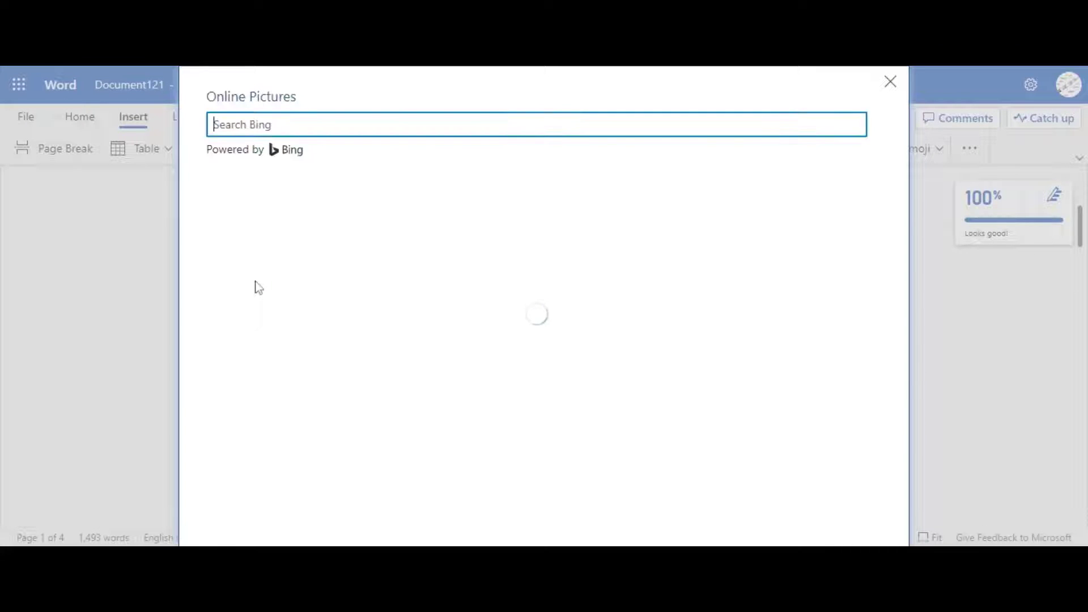
text(Bur)
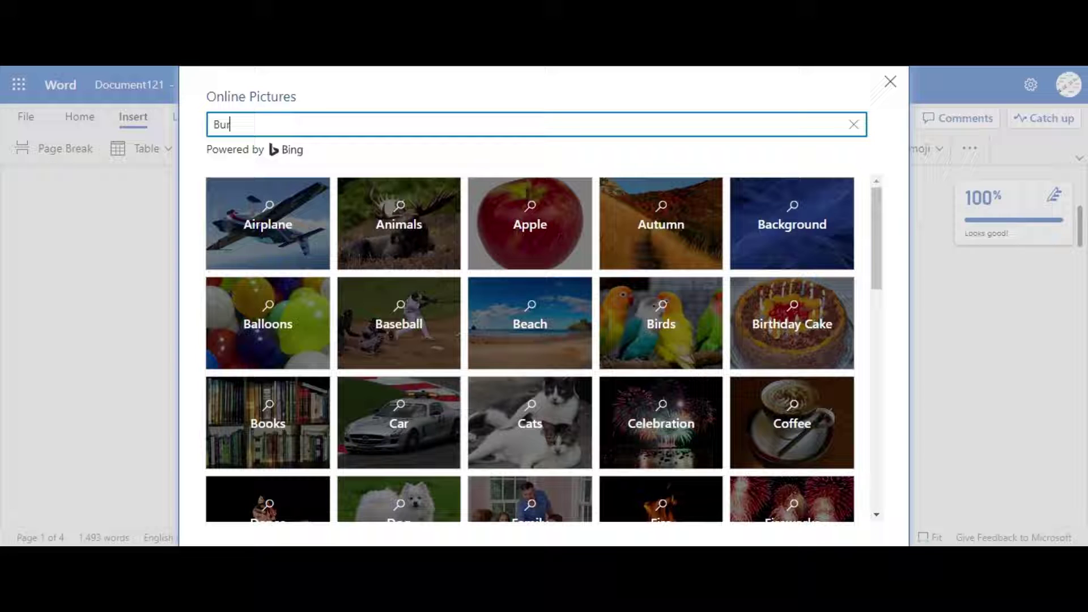
text(iing forest)
key(Return)
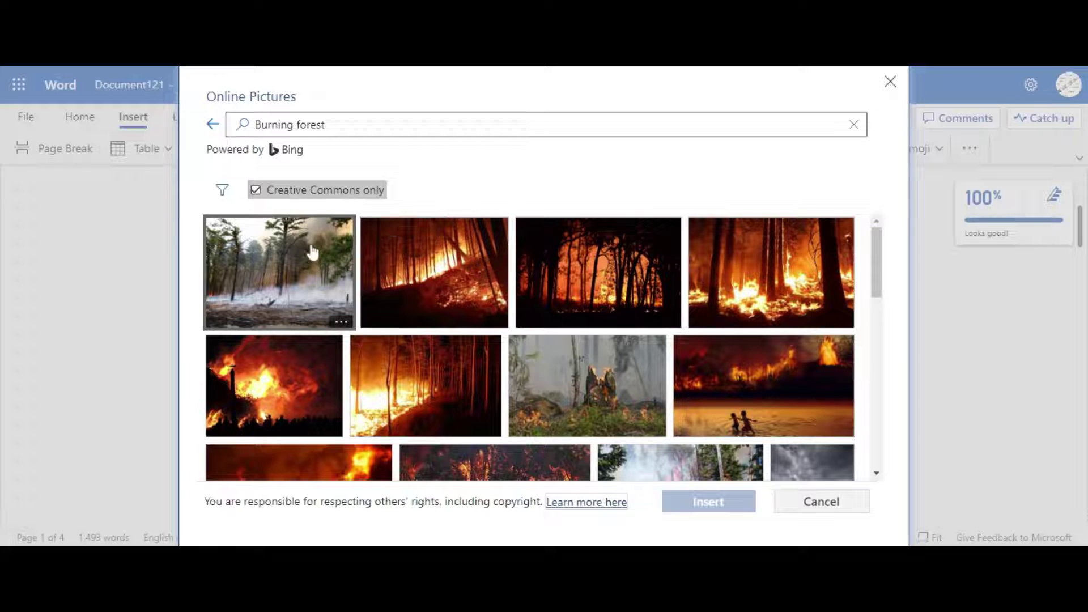
click(267, 280)
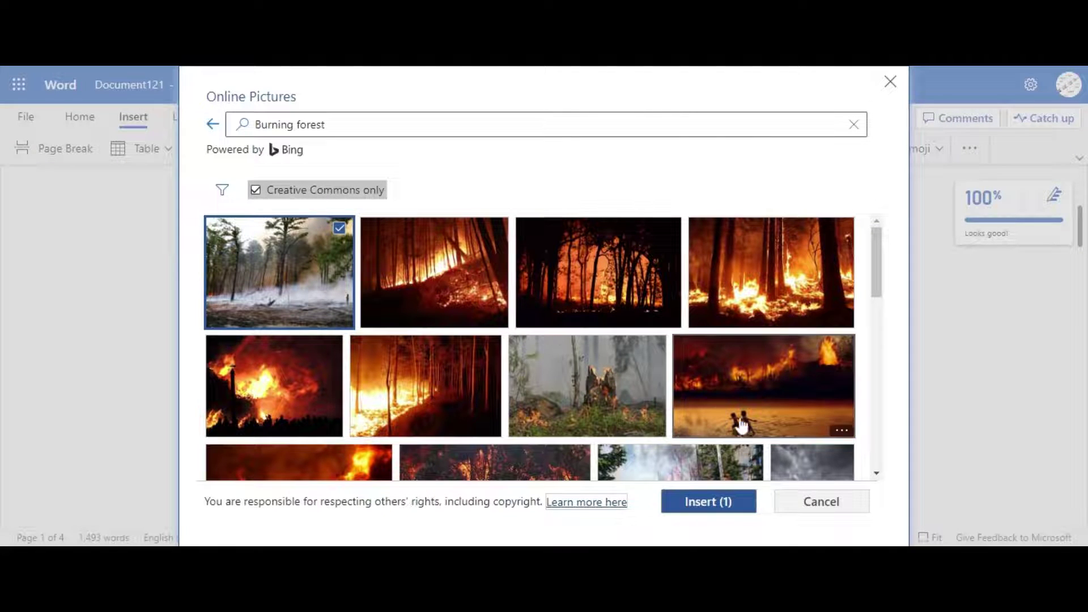
click(708, 501)
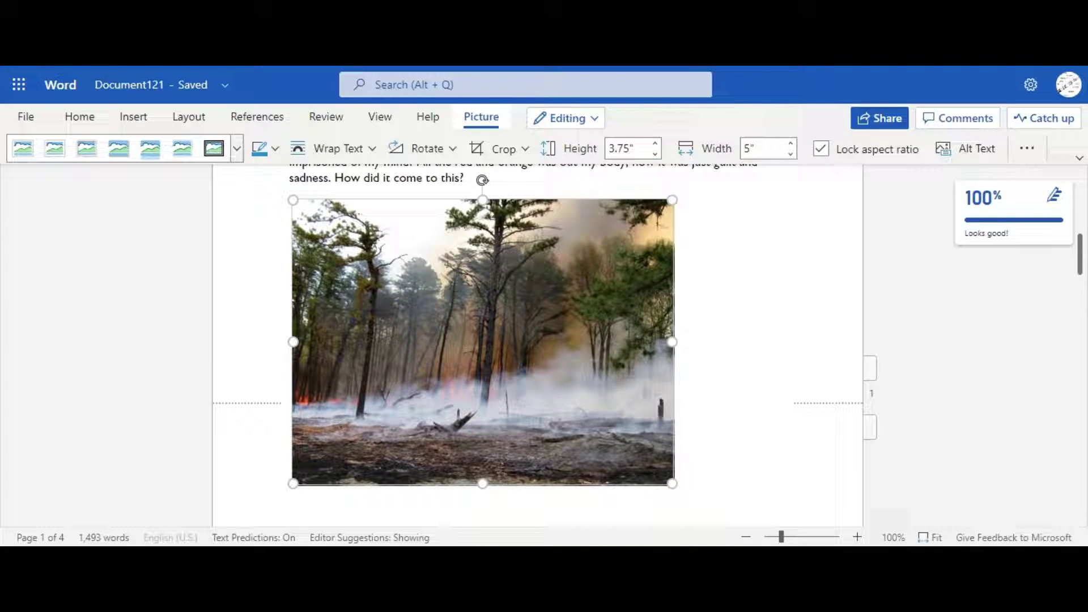
key(ctrl+Home)
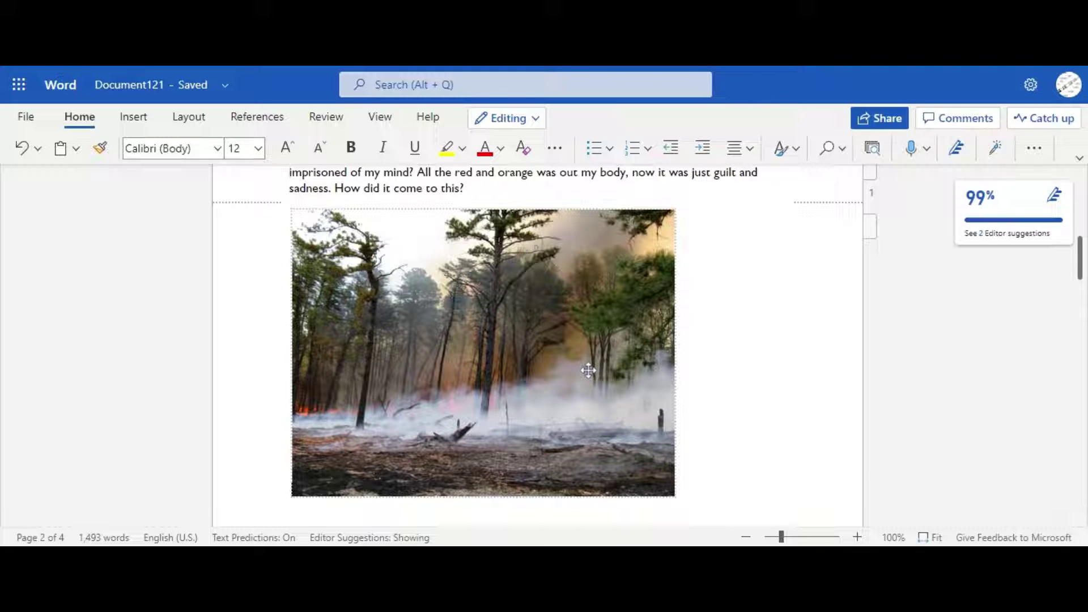
click(588, 371)
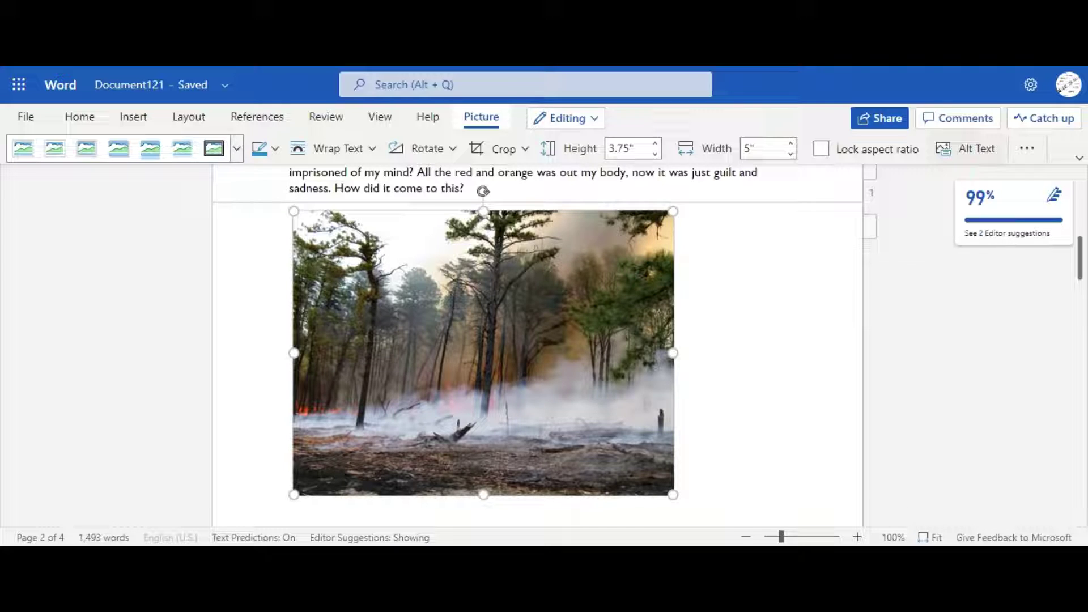
Set alt text title 'Burning Forest' and description 'The setting in which Arksoar Is Fighting Walks', then recheck
click(983, 156)
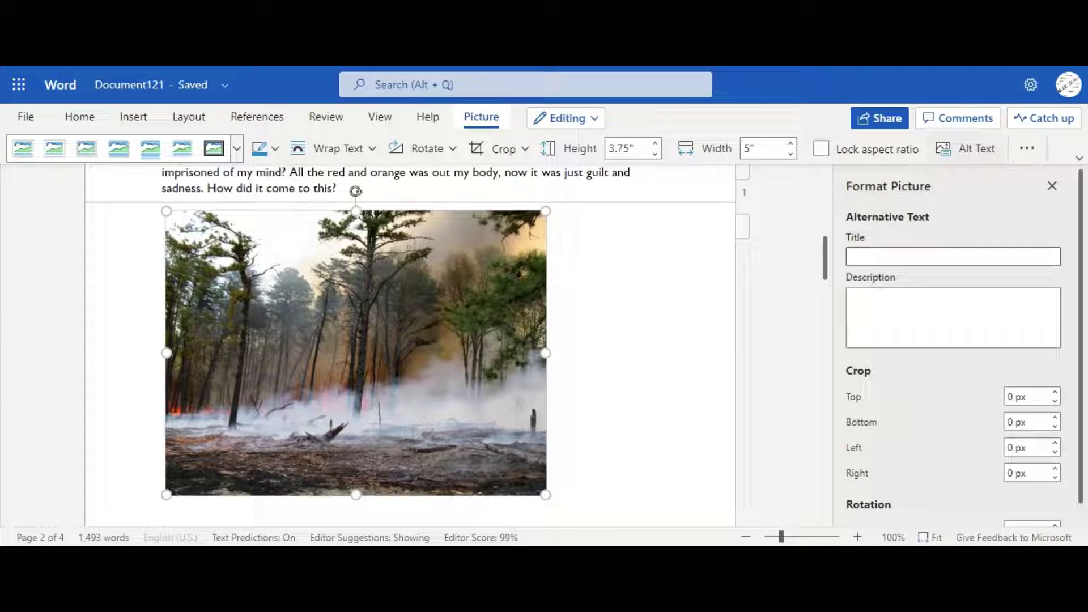
text(Burning FOres)
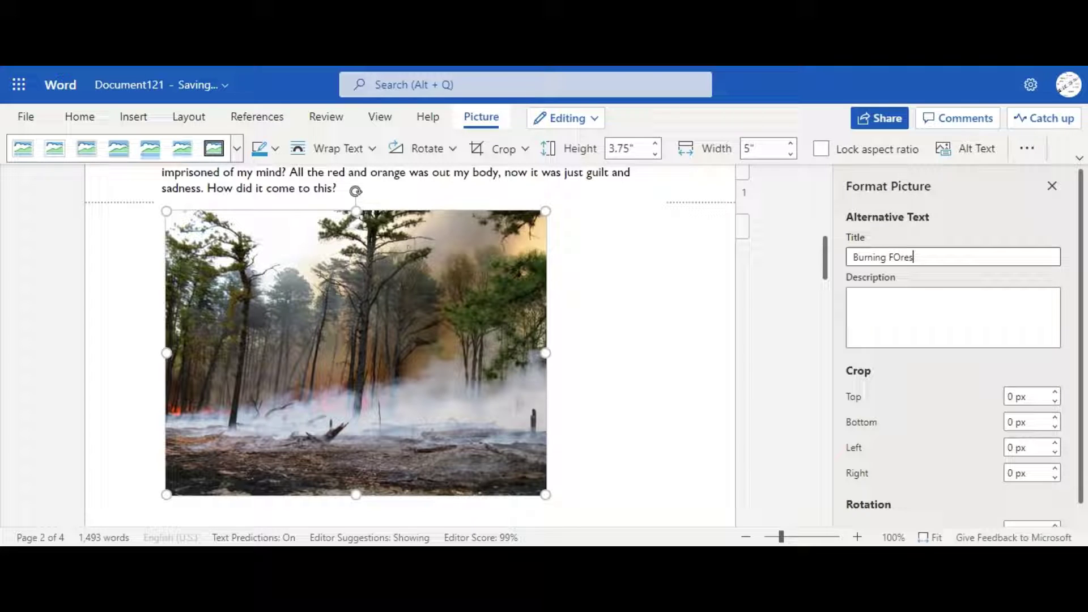
key(BackSpace)
key(BackSpace)
key(BackSpace)
key(BackSpace)
text(orest)
key(Tab)
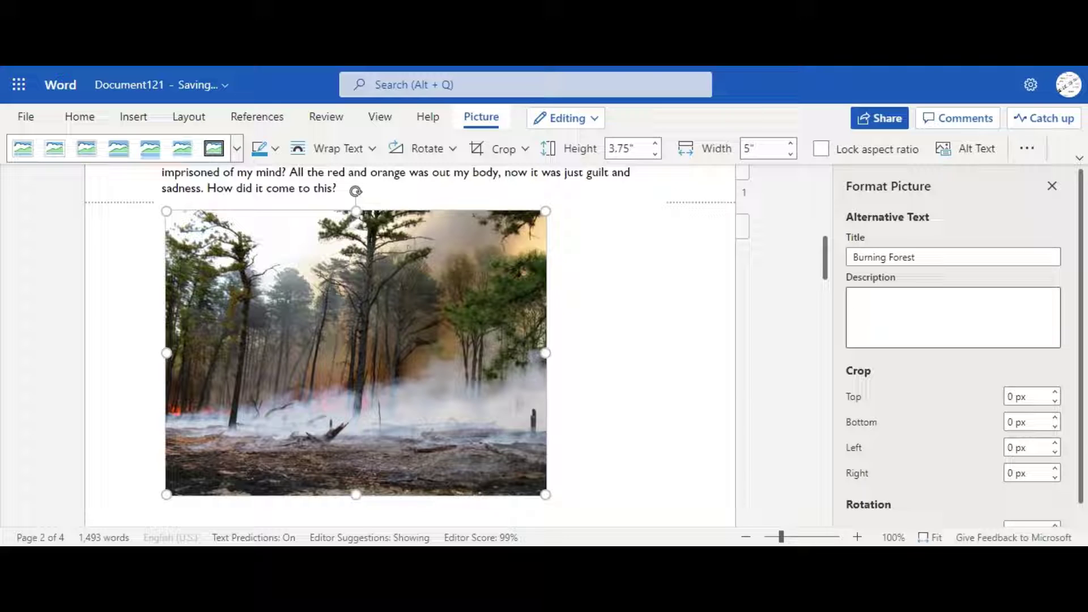
text(The setting in which Arksoar Is F)
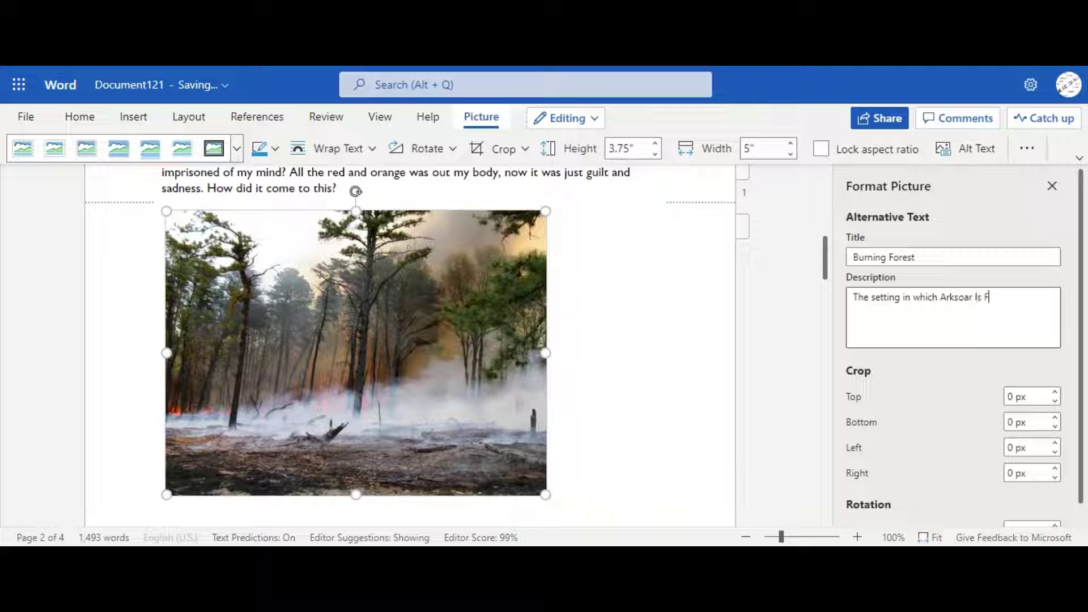
text(ighting Walks)
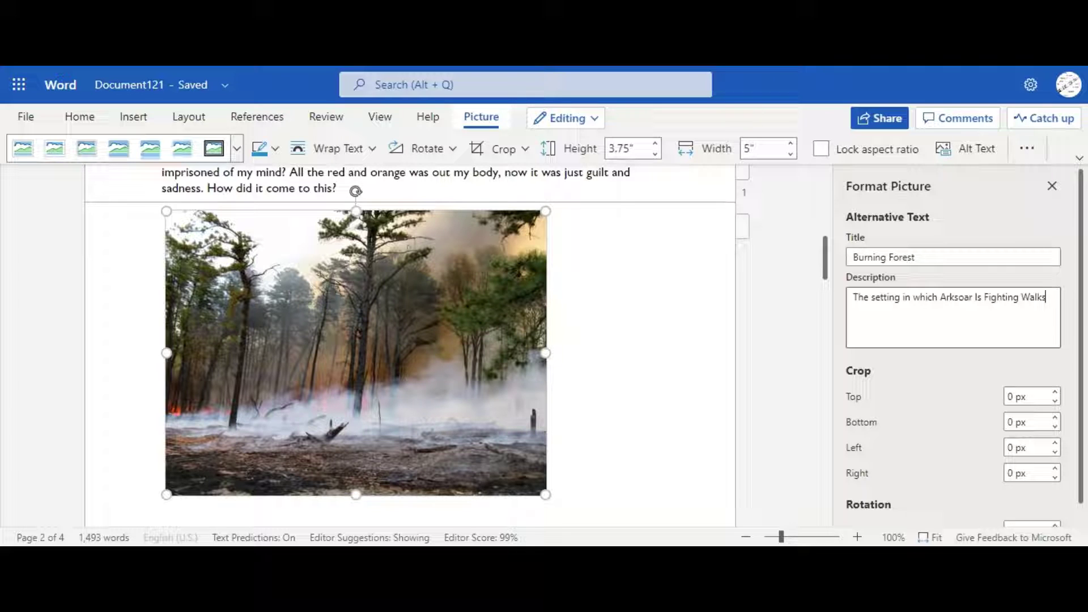
click(1052, 187)
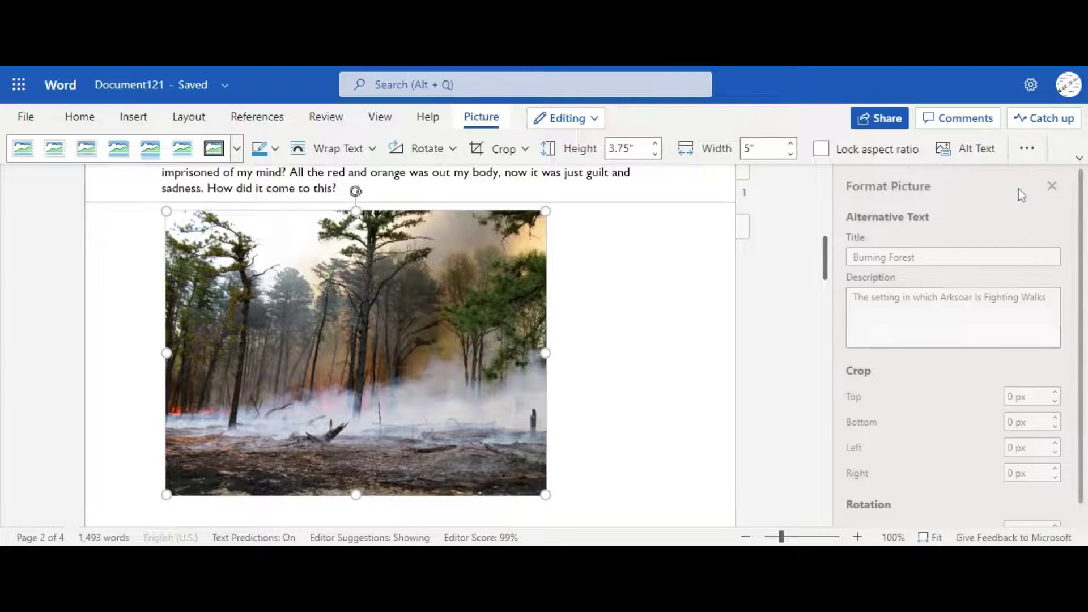
click(960, 158)
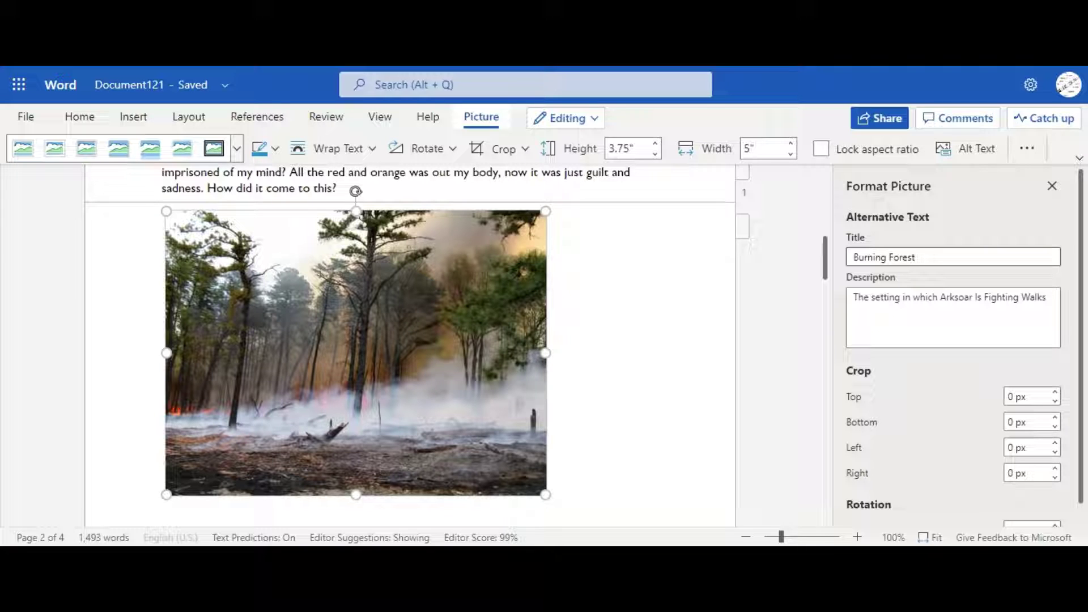
Apply the Thick Matte, Black picture style to the forest photo
click(1051, 186)
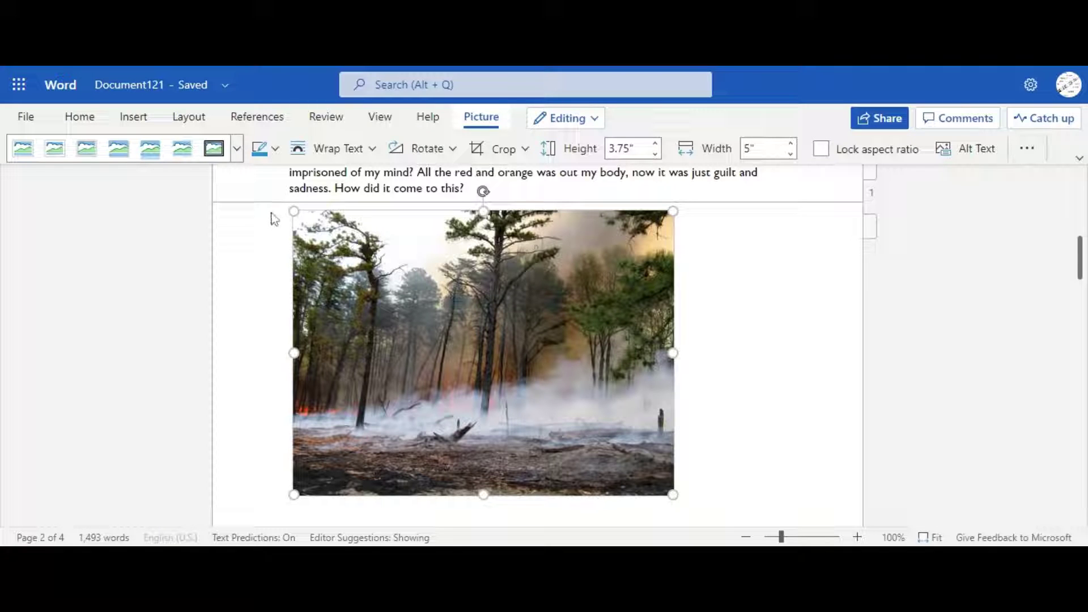
click(238, 150)
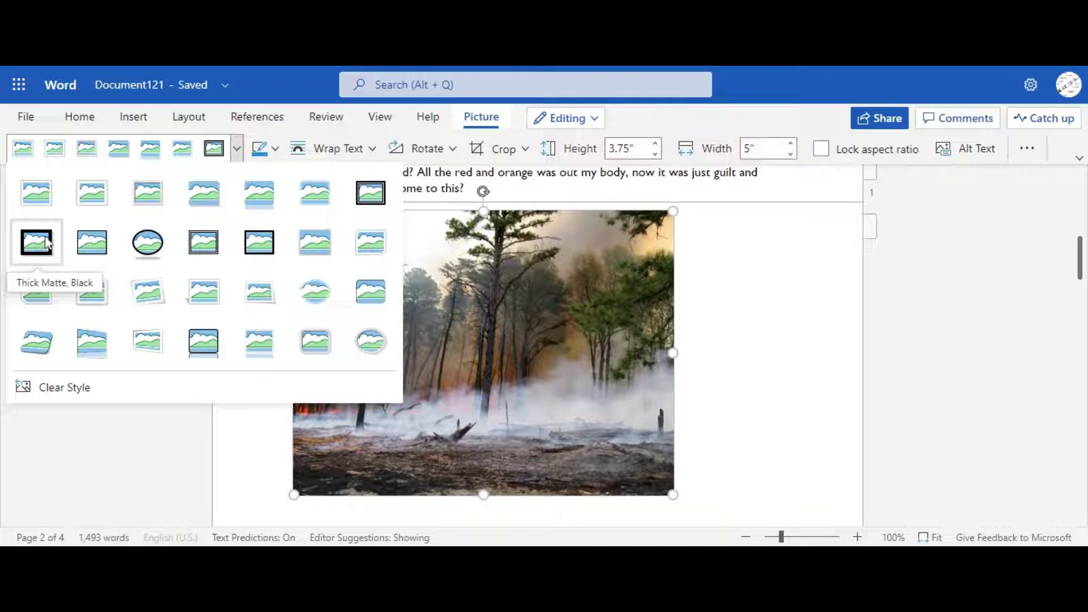
click(45, 239)
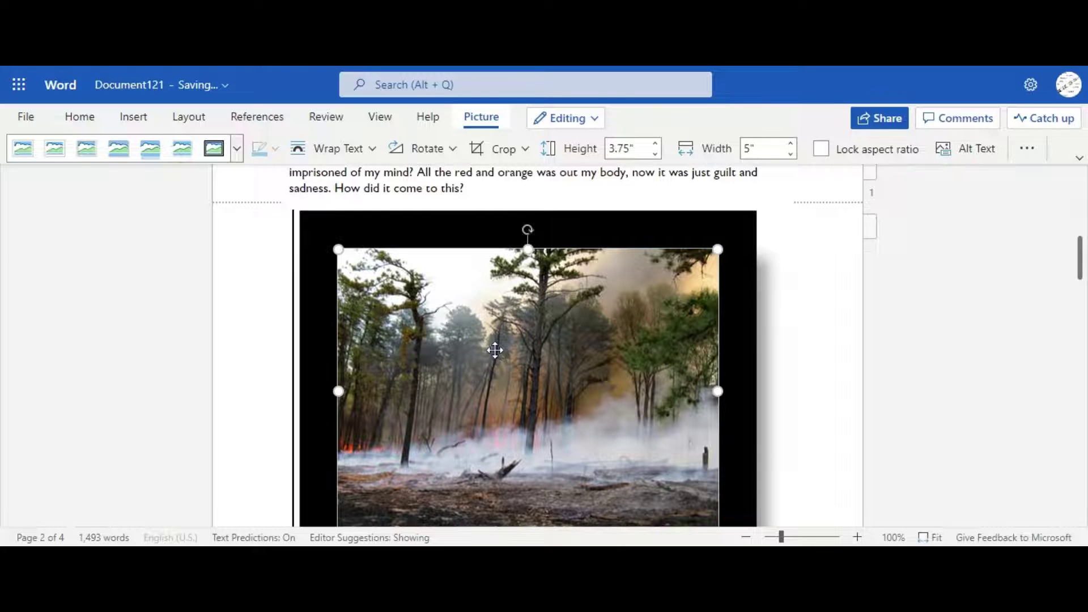
Drag the photo's right-middle handle to narrow it to 3.72" wide, keeping 3.75" height
scroll(493, 354, down, 2)
scroll(495, 352, up, 1)
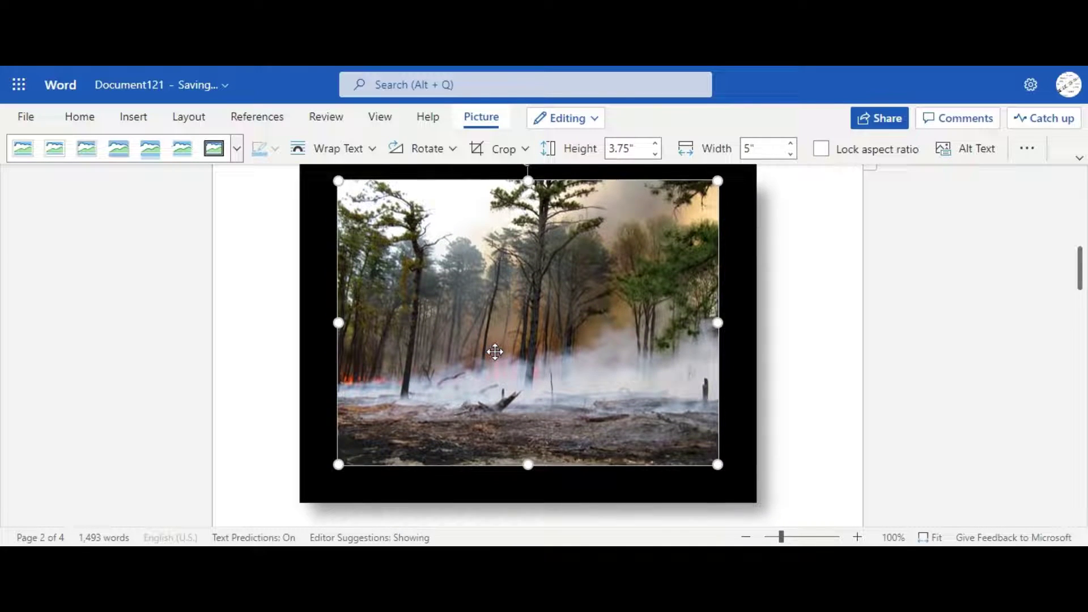
scroll(852, 306, down, 1)
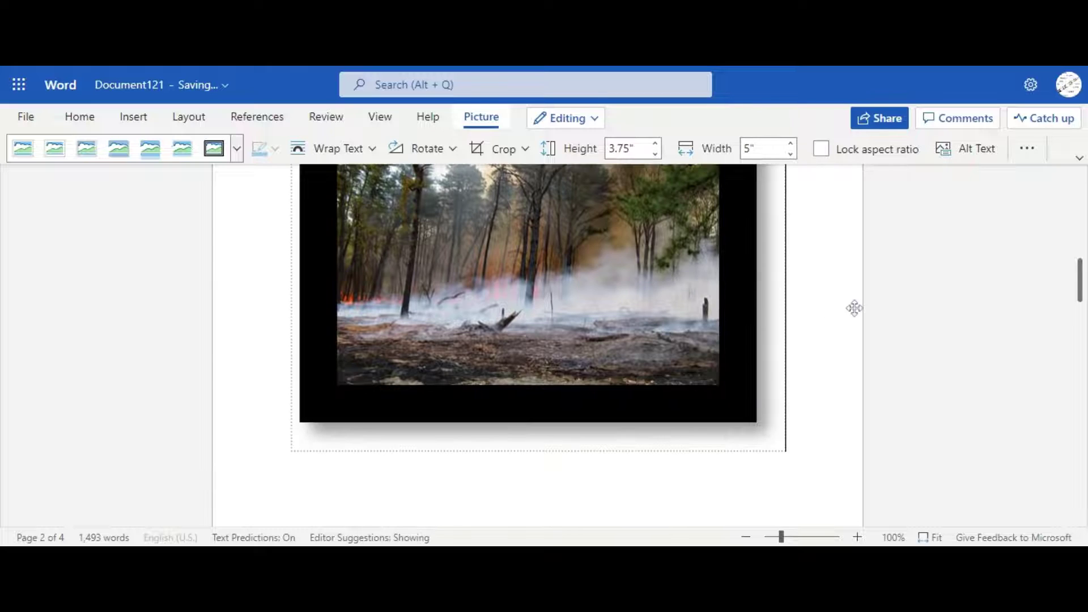
click(773, 297)
scroll(773, 298, up, 3)
scroll(773, 297, down, 5)
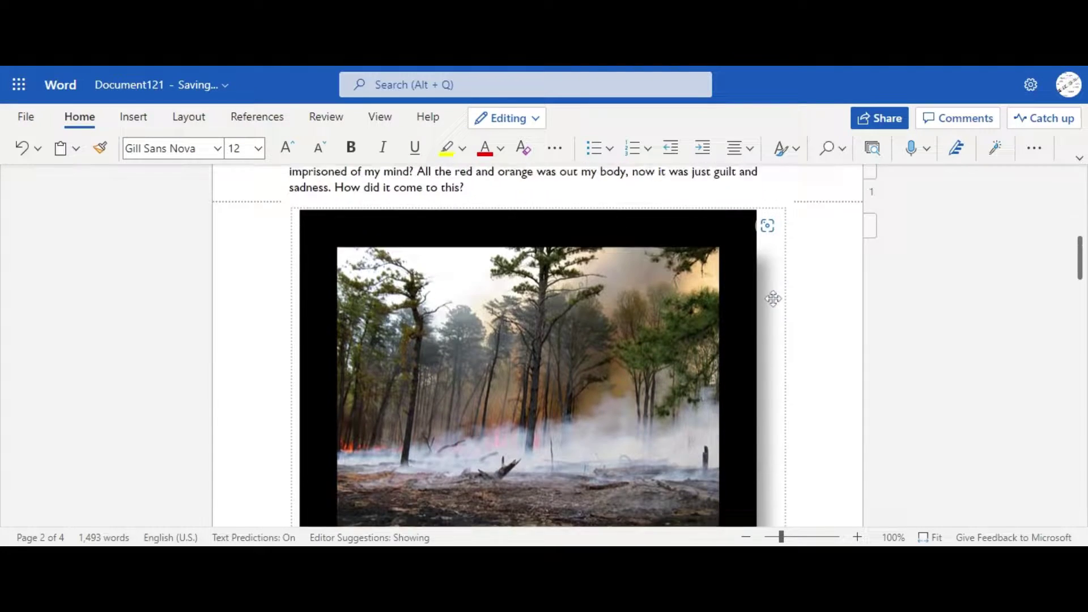
scroll(539, 346, down, 3)
scroll(538, 346, up, 5)
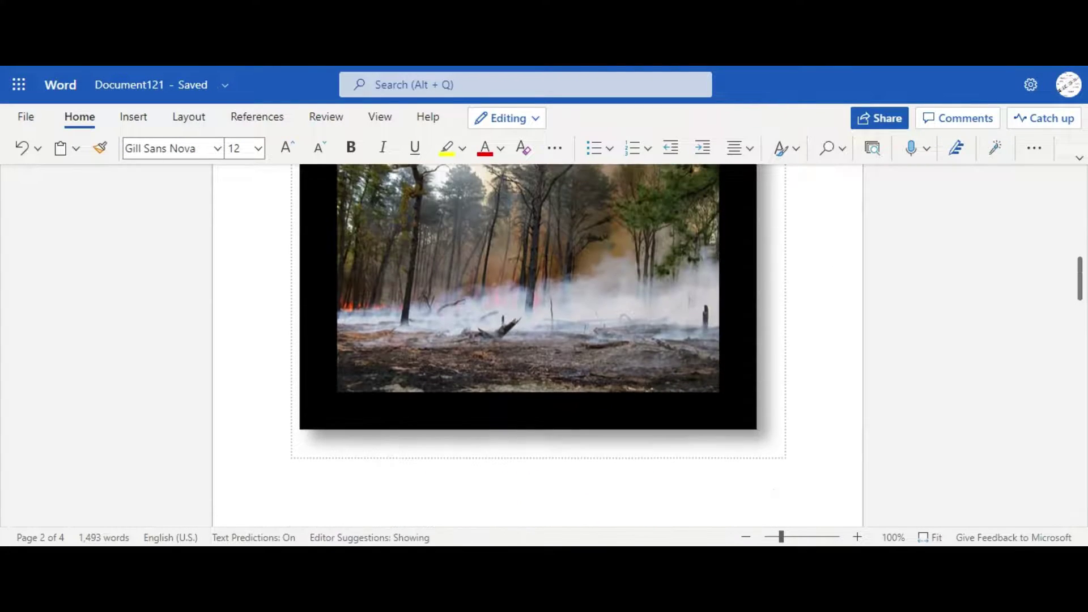
scroll(538, 345, up, 1)
scroll(538, 345, down, 2)
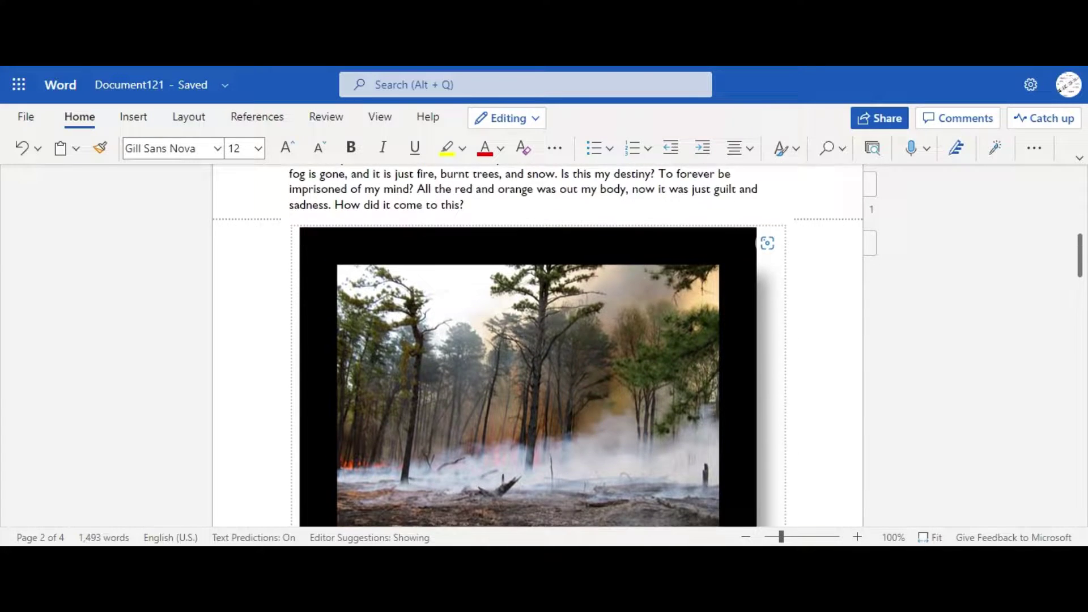
scroll(538, 345, up, 2)
click(475, 396)
scroll(538, 346, down, 2)
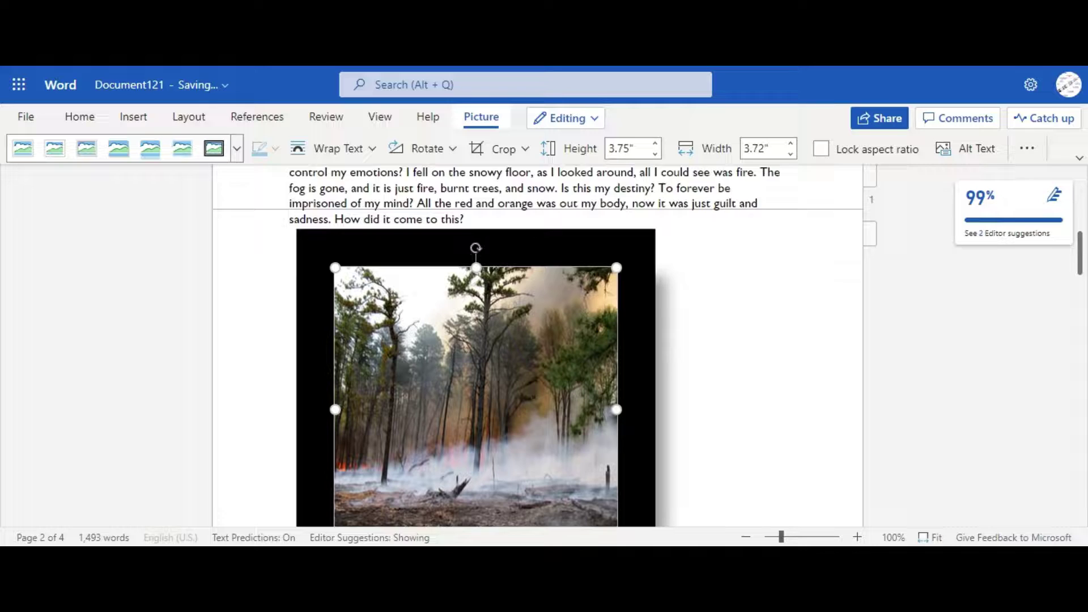
scroll(607, 353, down, 2)
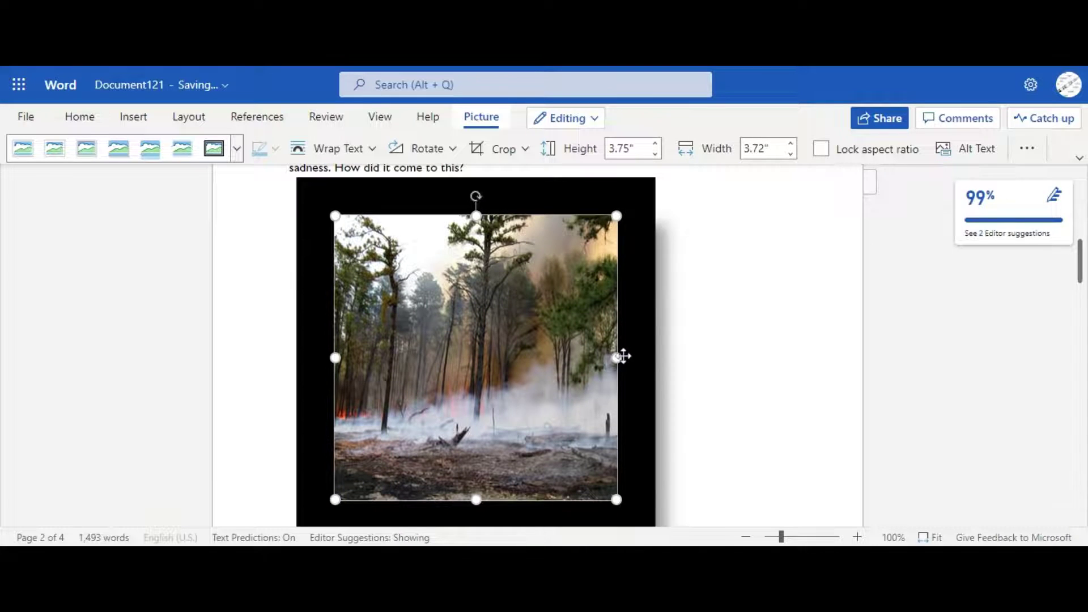
drag(615, 357, 598, 355)
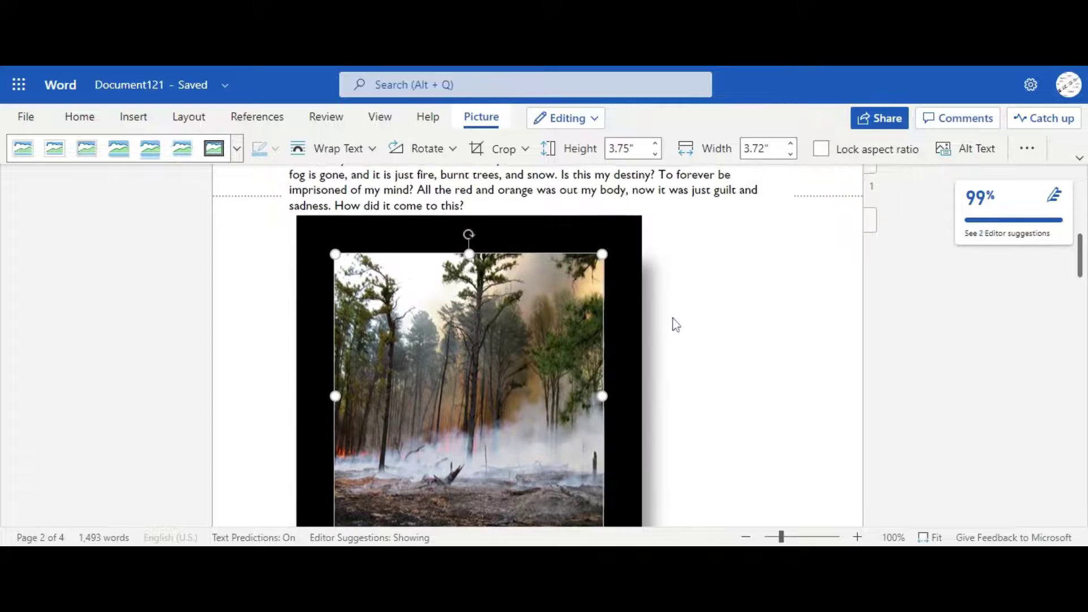
scroll(673, 319, up, 2)
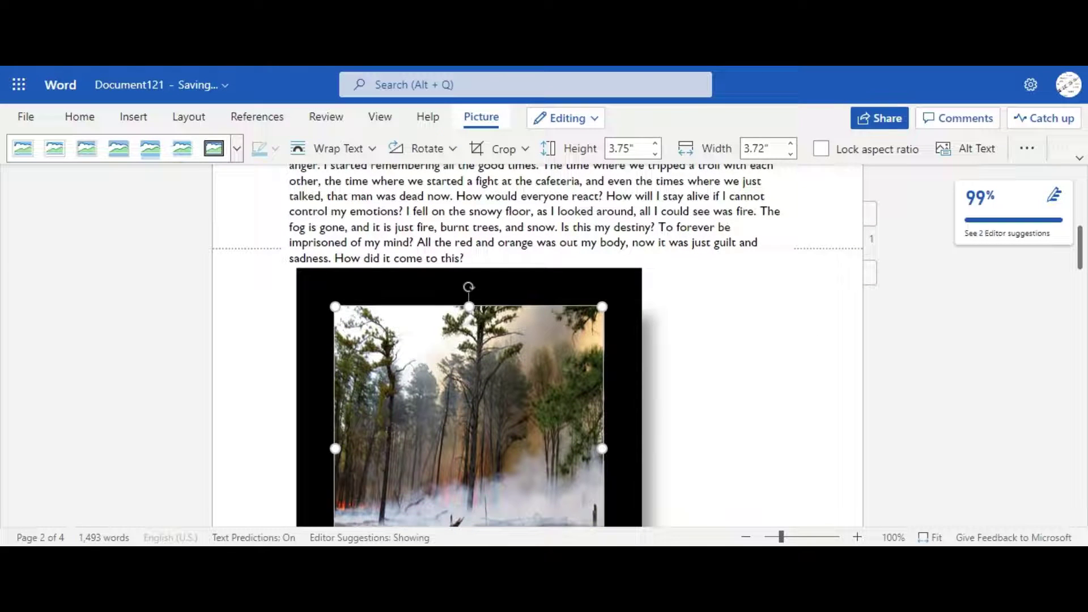
scroll(606, 376, up, 1)
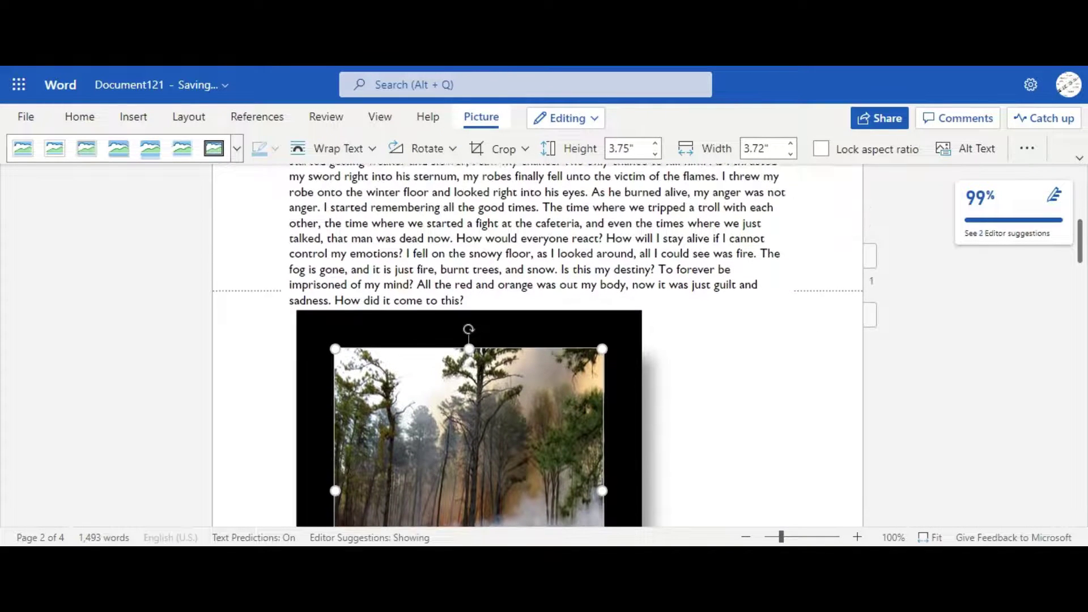
scroll(607, 377, down, 1)
scroll(506, 272, up, 7)
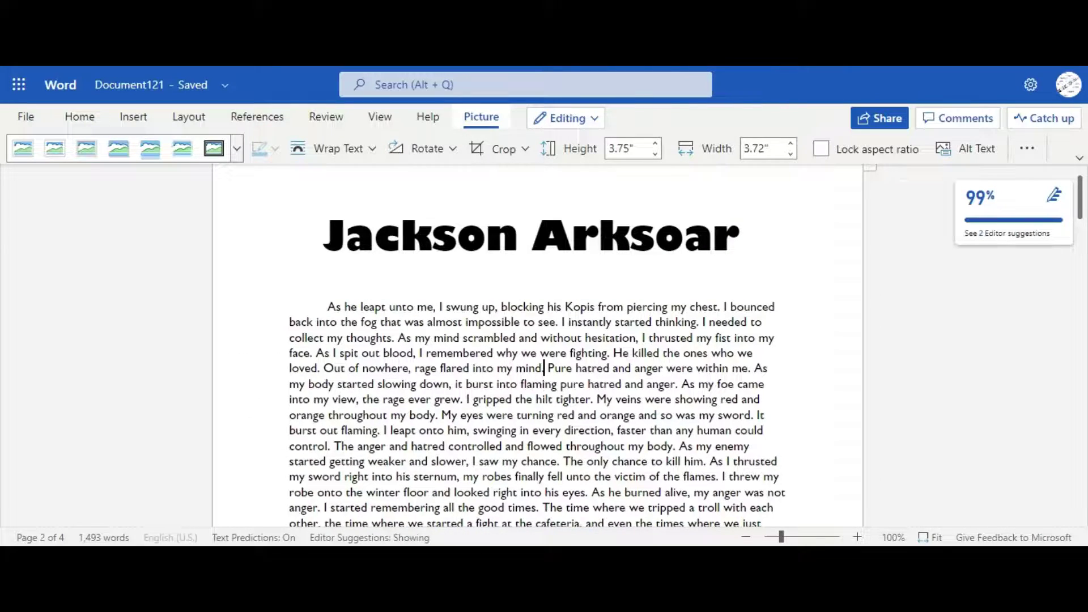
Move the photo after 'mind.' in the opening paragraph and set Square Right text wrapping
drag(544, 368, 545, 368)
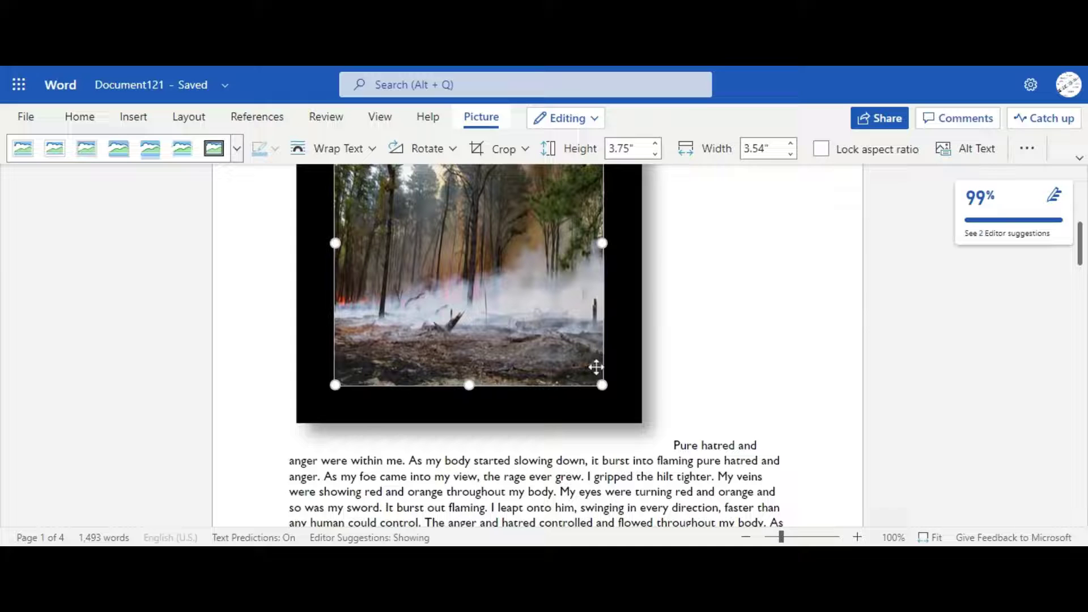
click(351, 147)
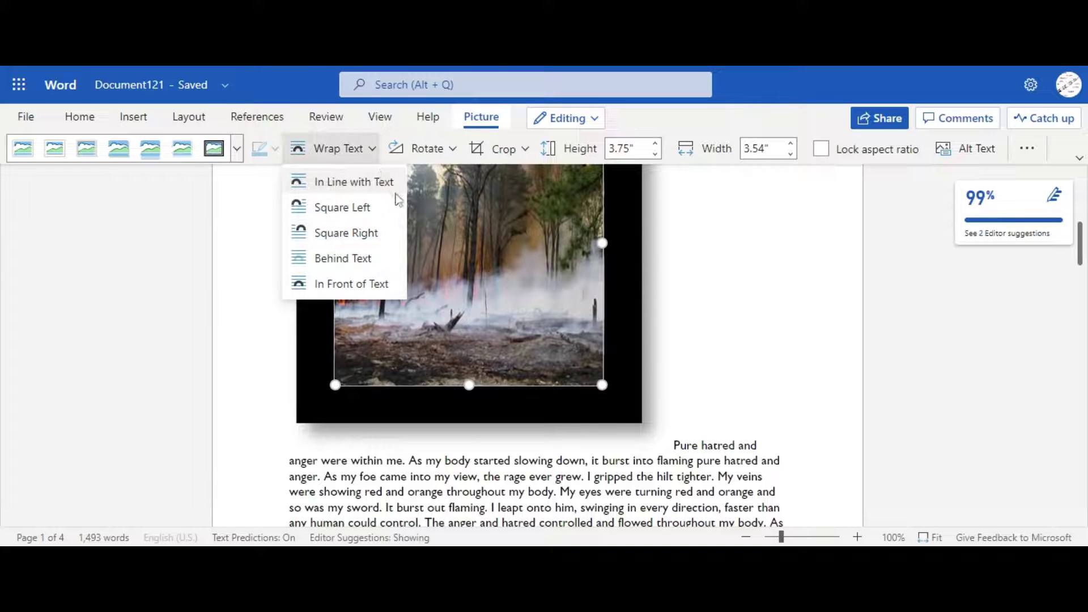
click(384, 234)
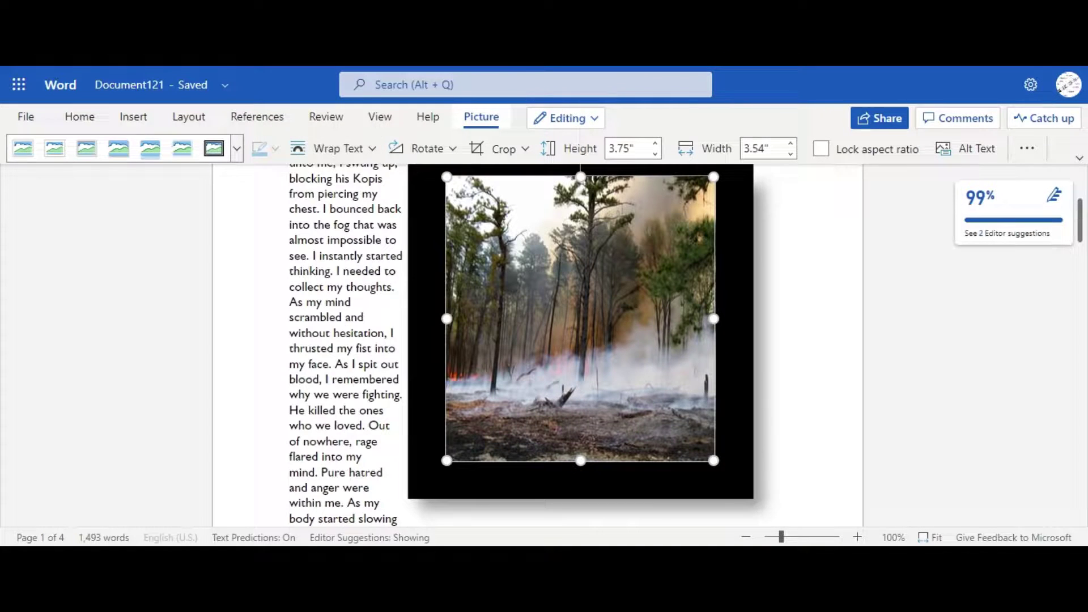
Scroll up and down to review the story text wrapping beside the photo
scroll(502, 282, up, 4)
scroll(501, 282, down, 8)
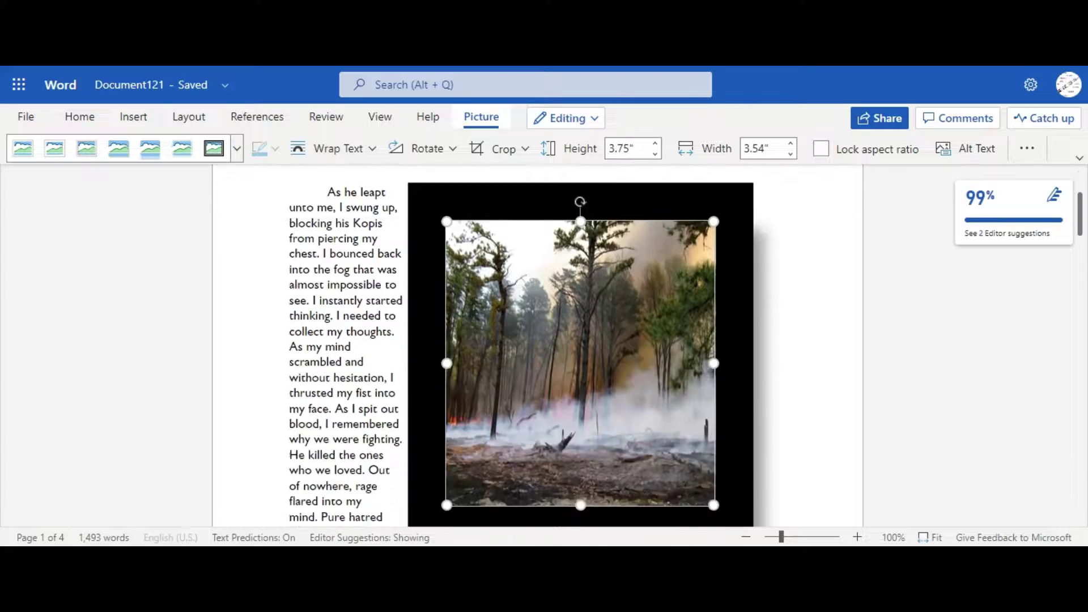
scroll(538, 340, down, 2)
scroll(538, 340, up, 2)
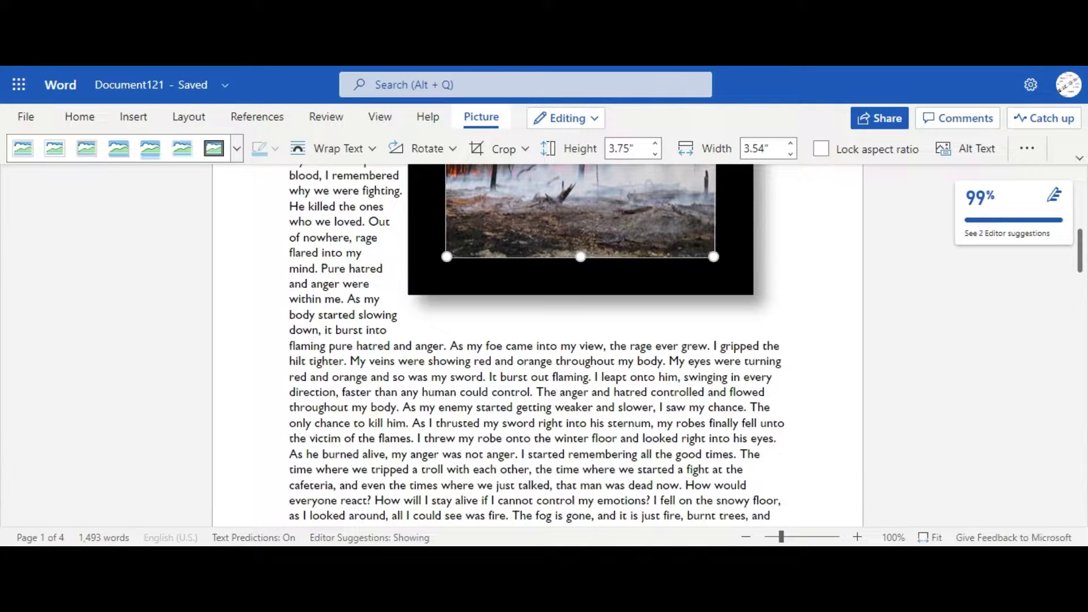
scroll(539, 340, down, 1)
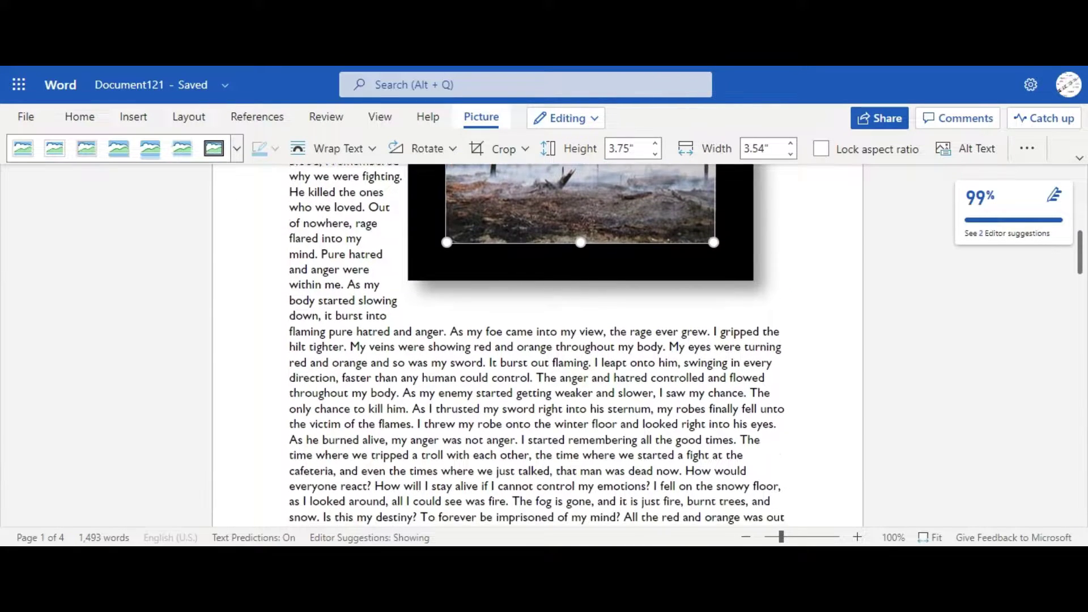
scroll(538, 340, up, 5)
scroll(538, 340, down, 1)
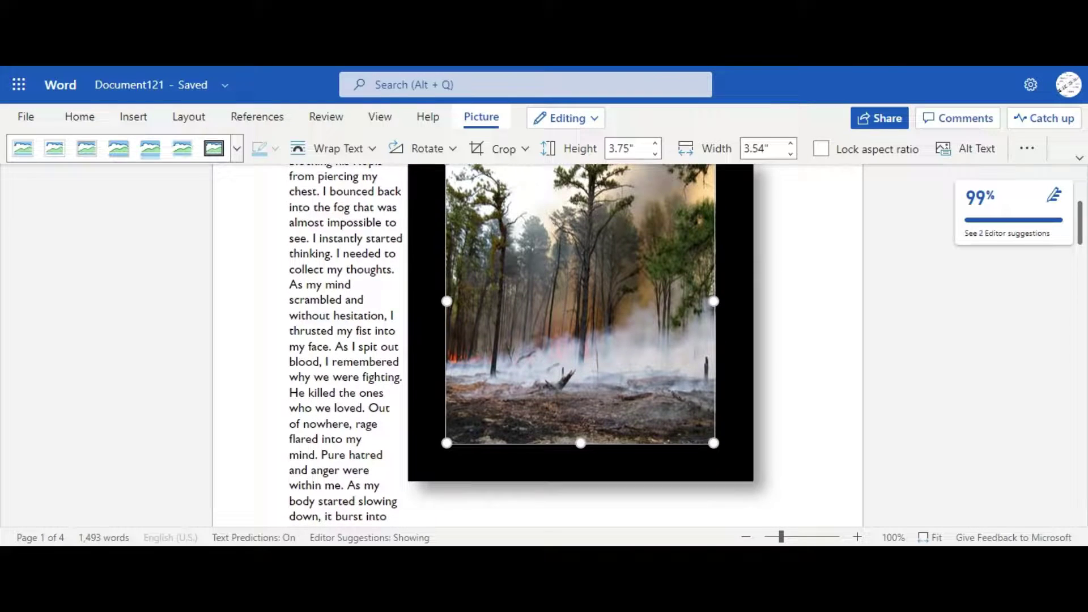
scroll(539, 340, up, 3)
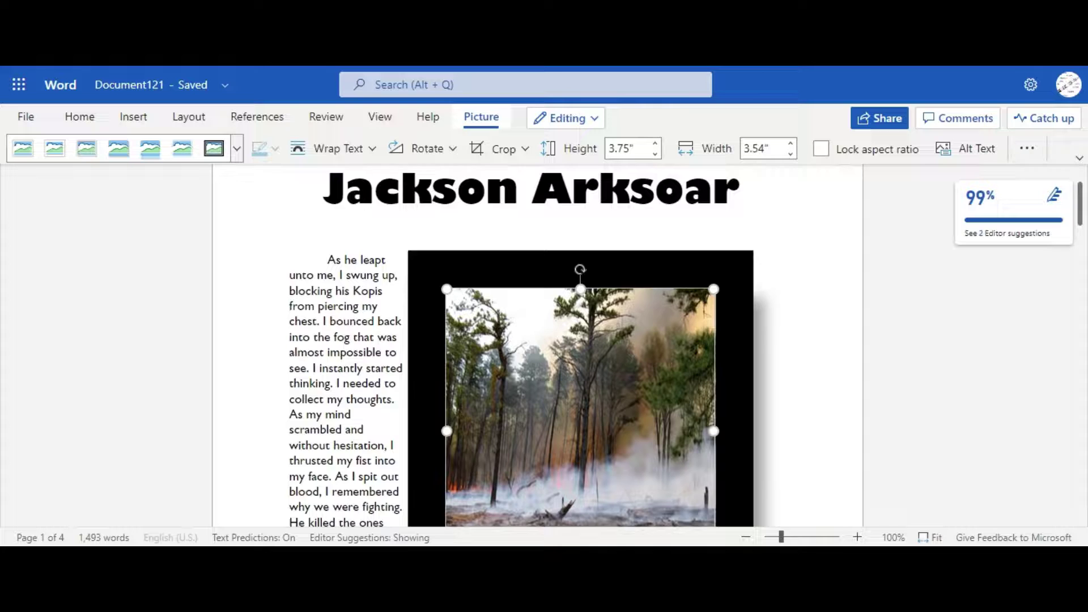
scroll(538, 339, down, 4)
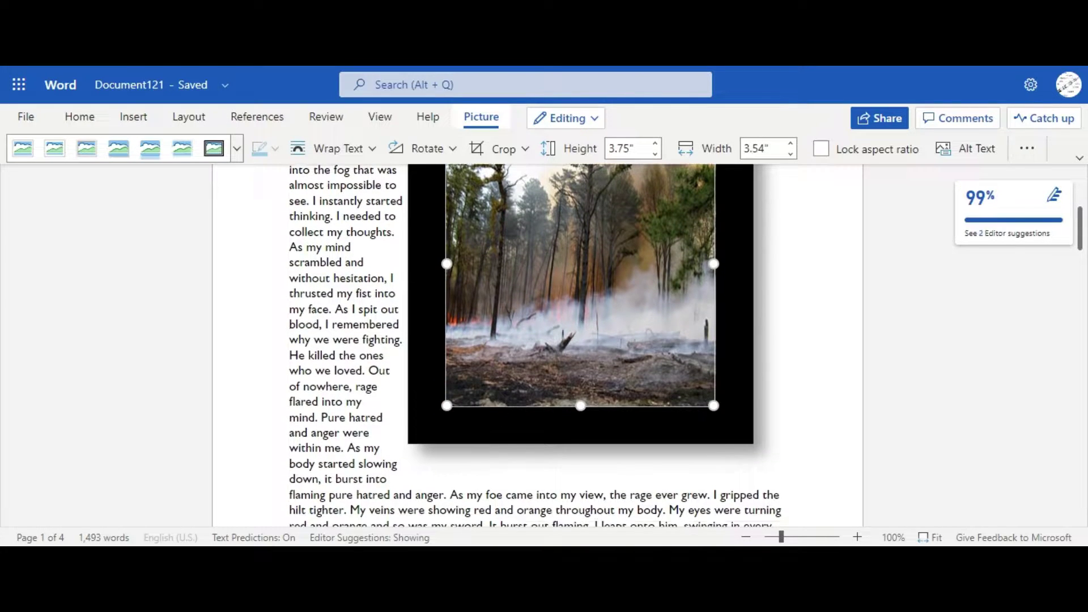
scroll(440, 205, up, 2)
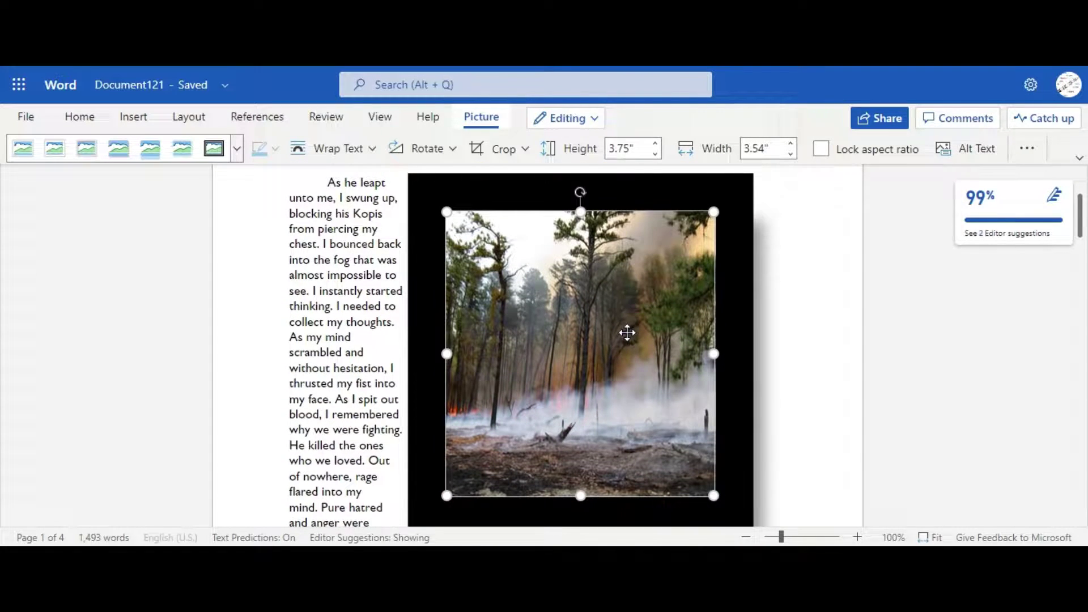